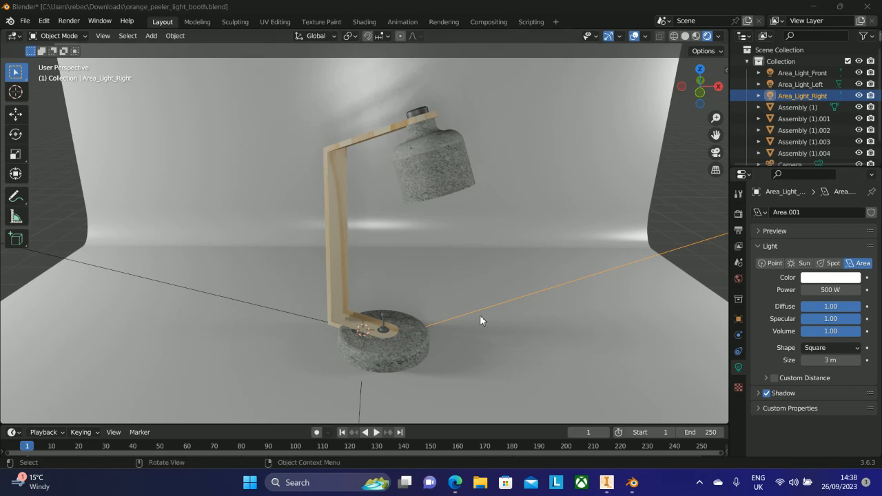
# - Enable the Import-Export: Import Images as Planes add-on in the preferences
pyautogui.click(46, 23)
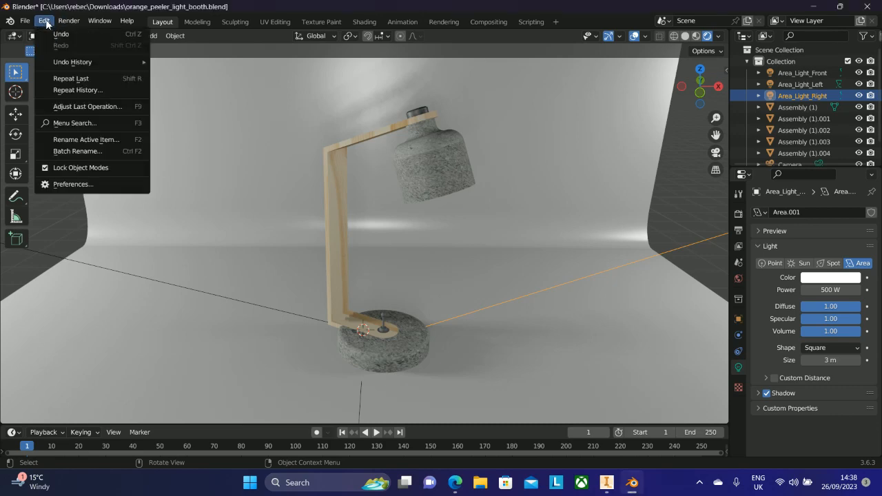
pyautogui.click(72, 184)
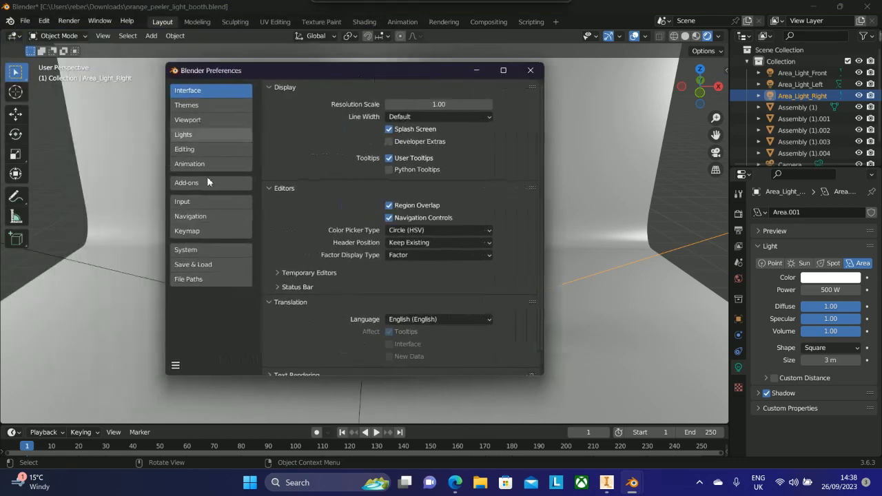
pyautogui.click(189, 184)
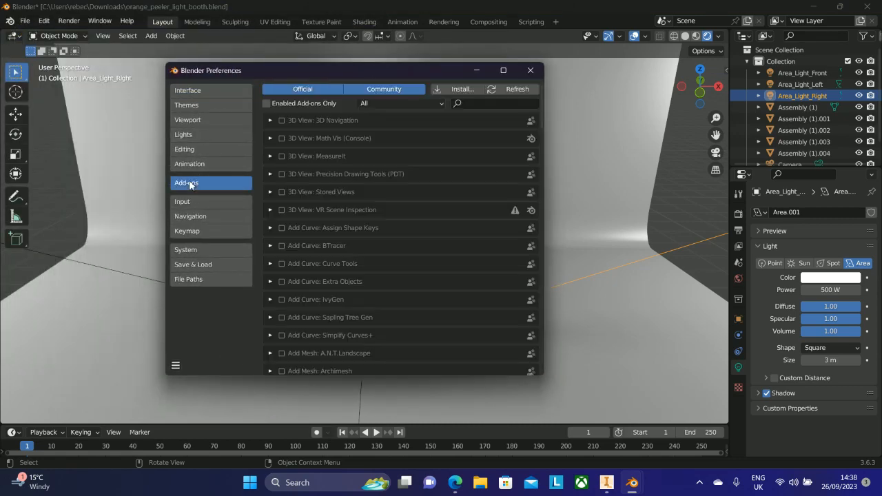
pyautogui.click(485, 104)
pyautogui.write('image')
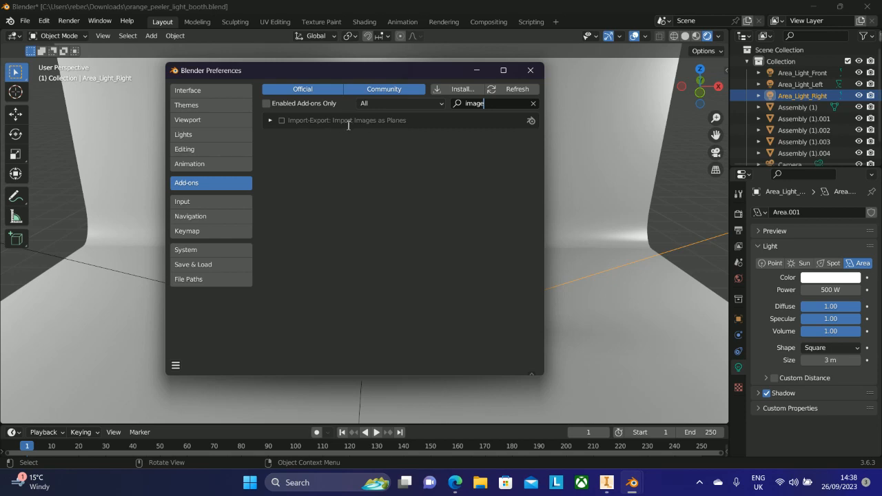
pyautogui.click(281, 120)
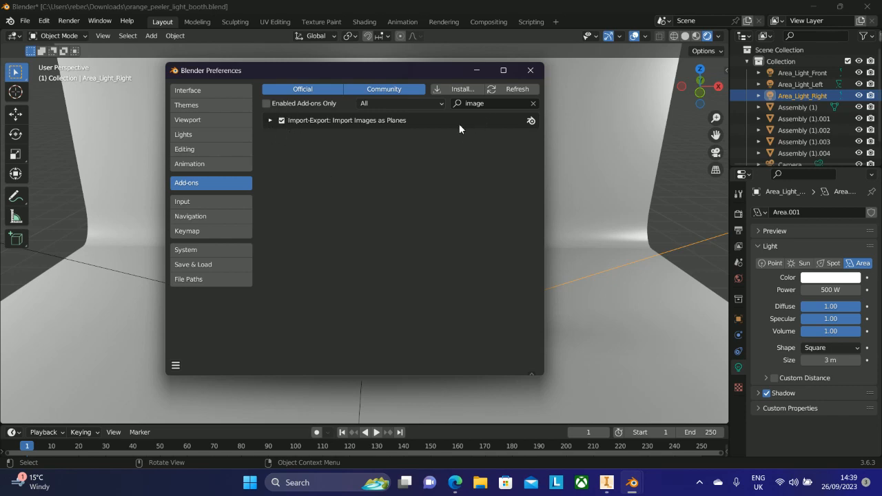
pyautogui.click(530, 71)
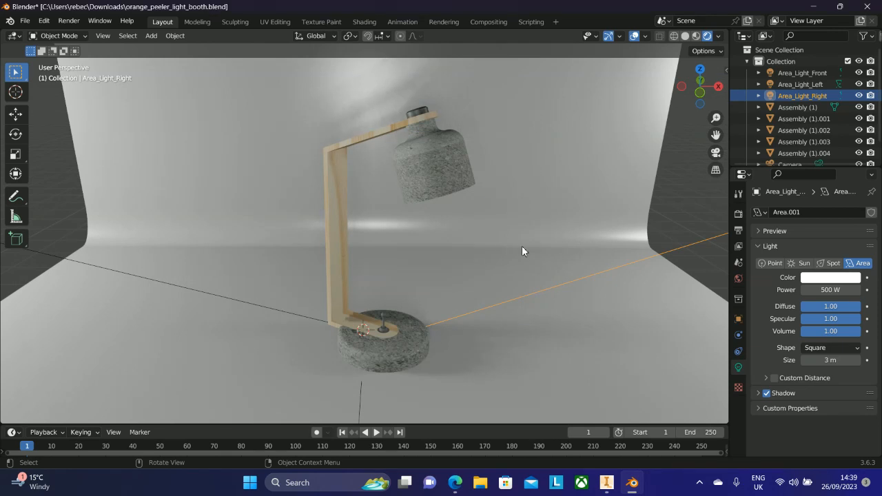
# - Import Logo.png from the Downloads folder into the scene as an image plane
pyautogui.moveTo(562, 250); pyautogui.dragTo(560, 238, button='middle')
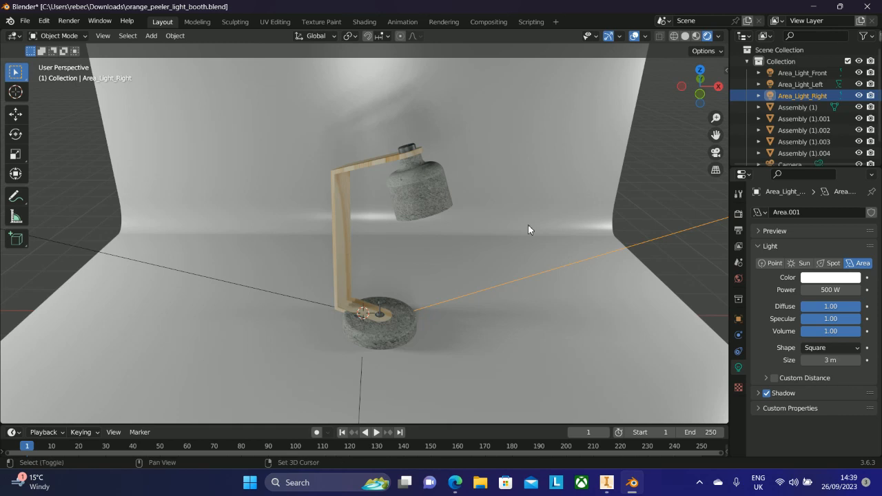
pyautogui.hotkey('shift', 'a')
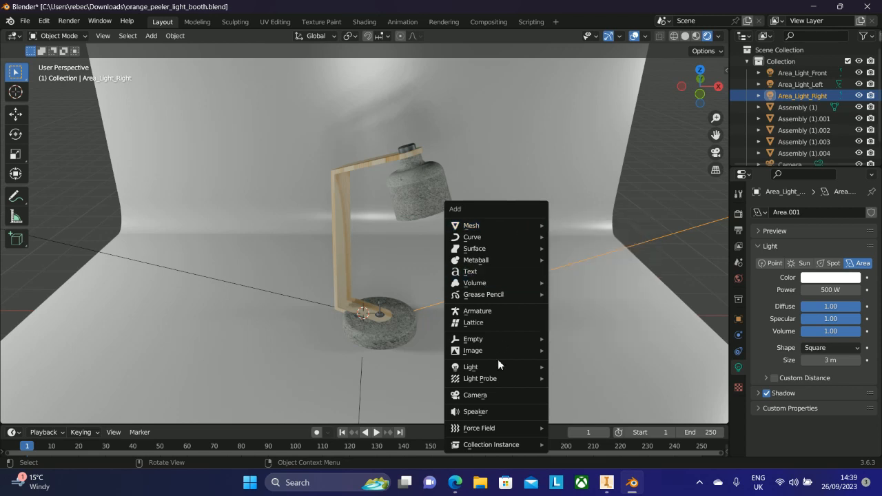
pyautogui.moveTo(465, 351)
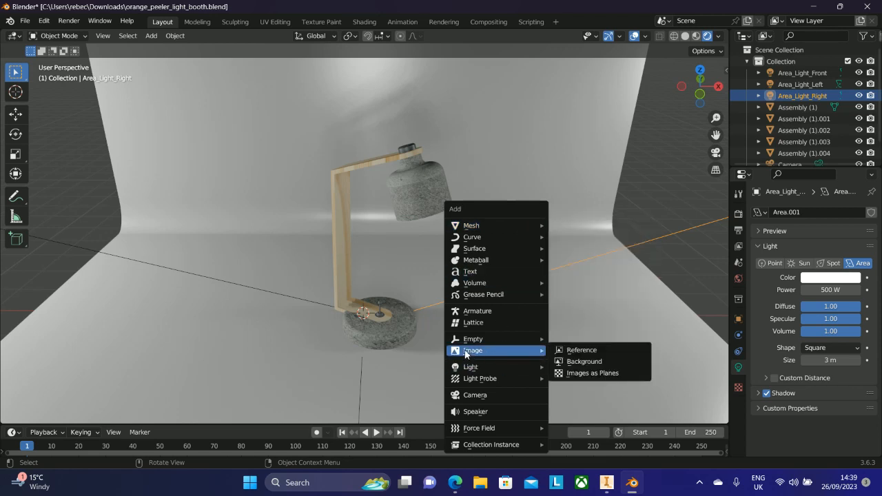
pyautogui.click(606, 372)
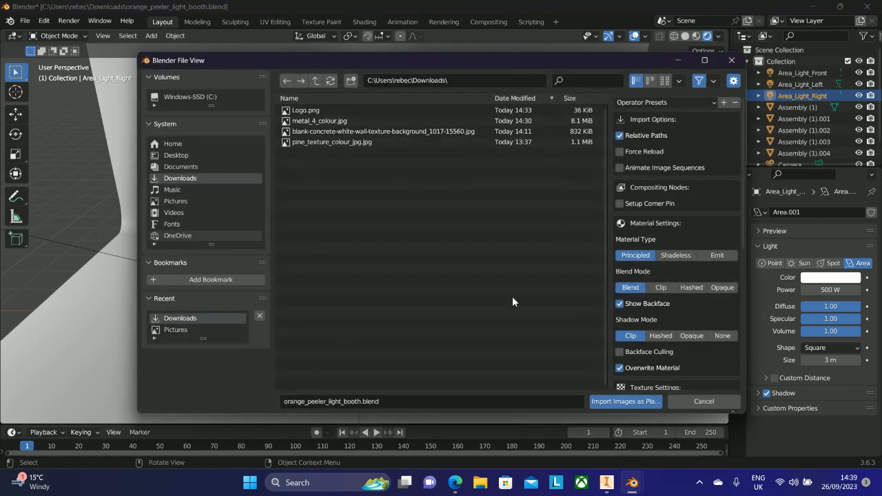
pyautogui.click(330, 109)
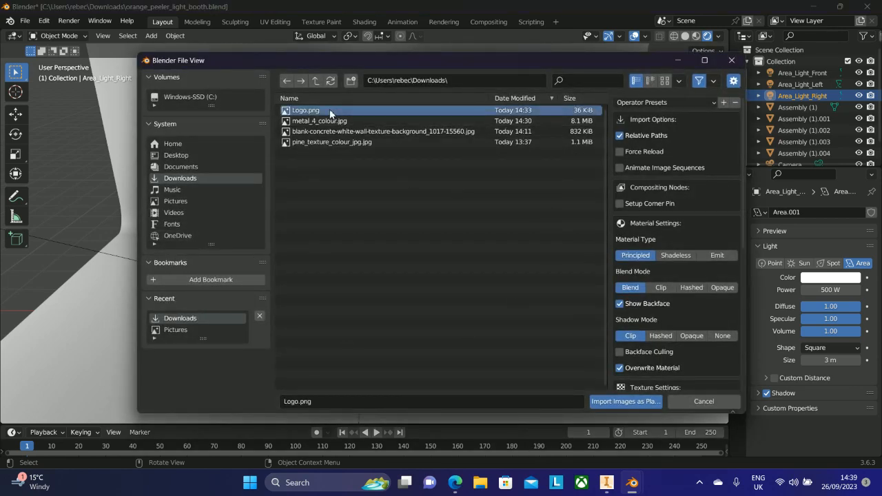
pyautogui.click(625, 402)
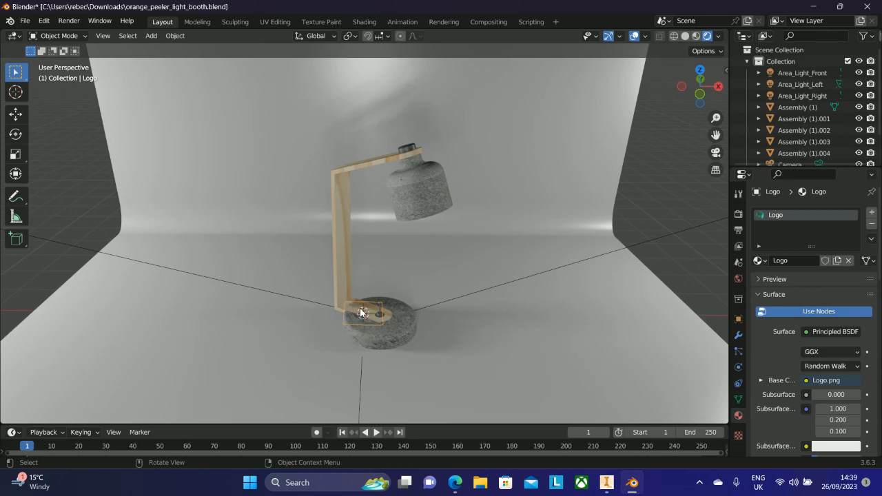
# - Raise the logo plane along Z to about the lamp's mid-height and shift it forward along Y
pyautogui.scroll(2, 372, 330)
pyautogui.scroll(-2, 363, 323)
pyautogui.press('g')
pyautogui.press('z')
pyautogui.click(377, 241)
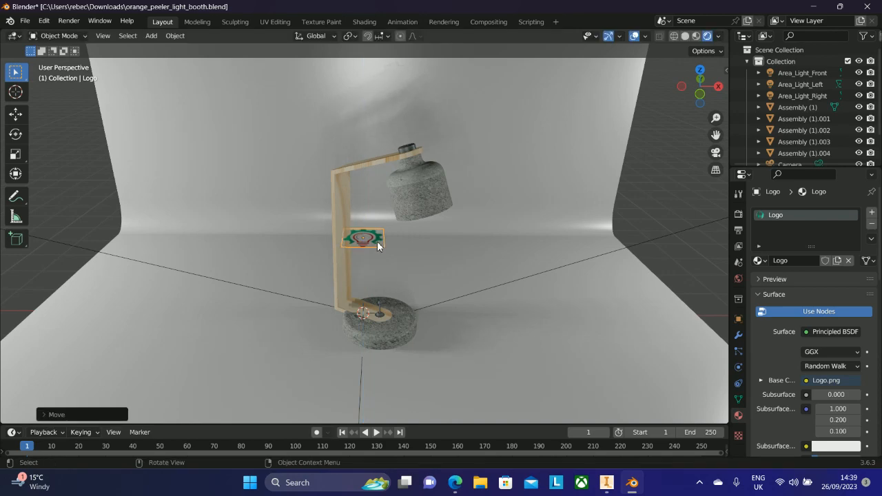
pyautogui.press('g')
pyautogui.press('y')
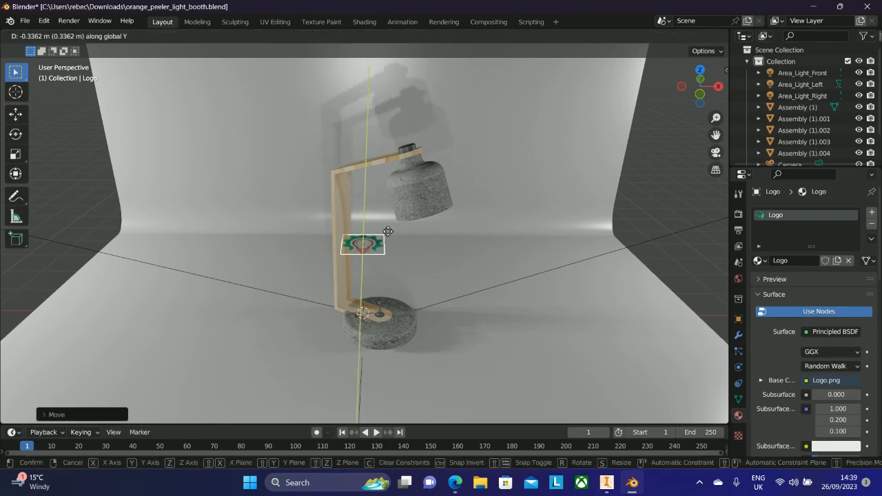
pyautogui.click(385, 234)
# - Move the logo plane out in front of the lampshade, adjusting it along Y and raising it along Z to shade height
pyautogui.moveTo(401, 251); pyautogui.dragTo(321, 265, button='middle')
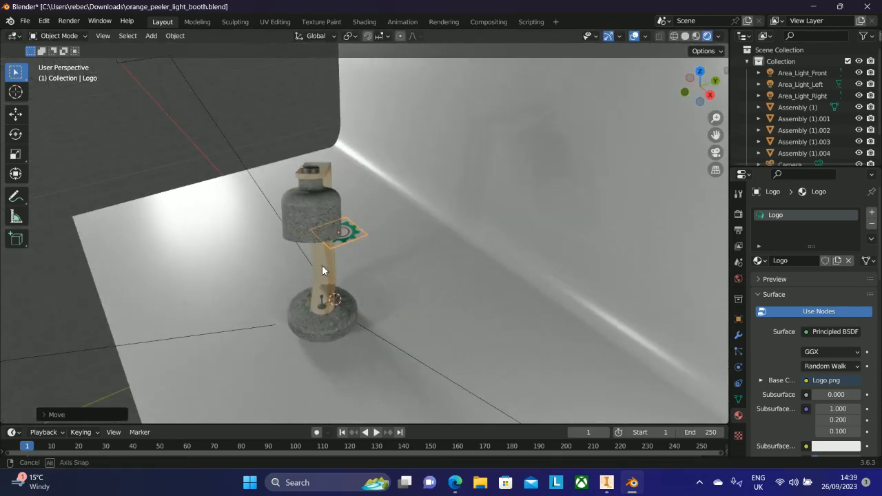
pyautogui.press('g')
pyautogui.click(385, 311)
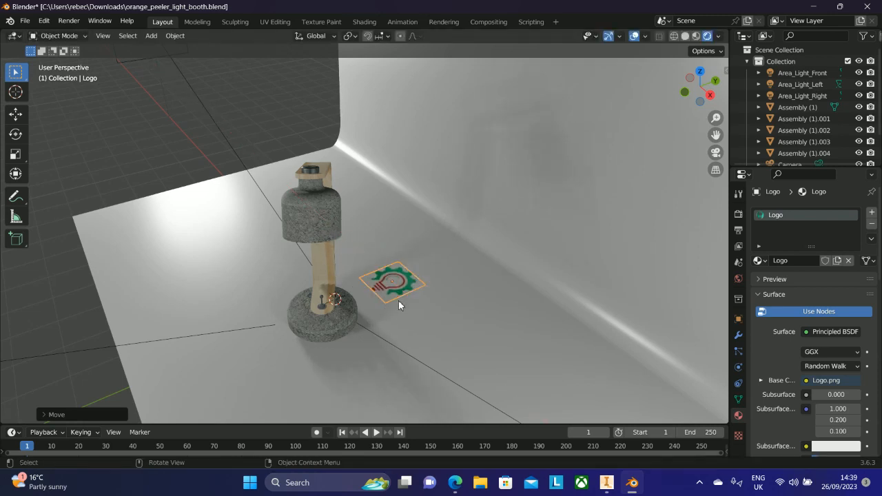
pyautogui.press('g')
pyautogui.press('y')
pyautogui.click(337, 305)
pyautogui.press('g')
pyautogui.press('z')
pyautogui.click(336, 207)
pyautogui.moveTo(335, 206); pyautogui.dragTo(422, 203, button='middle')
pyautogui.scroll(3, 465, 171)
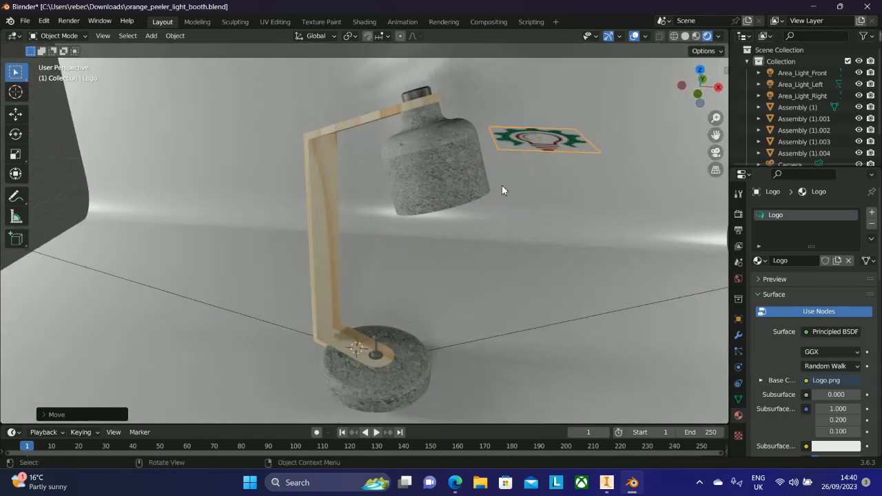
# - Rotate the logo plane freely so it stands upright, facing outward in front of the lampshade
pyautogui.moveTo(501, 185); pyautogui.dragTo(480, 198, button='middle')
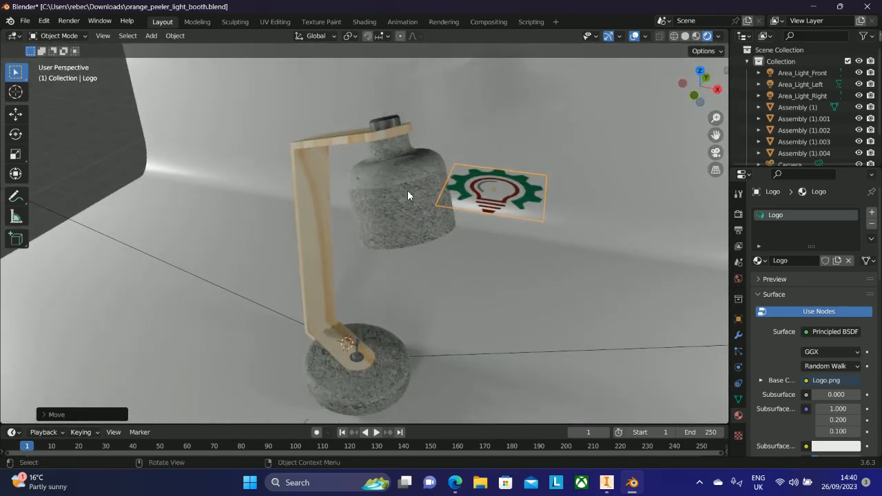
pyautogui.moveTo(521, 219); pyautogui.dragTo(549, 195, button='middle')
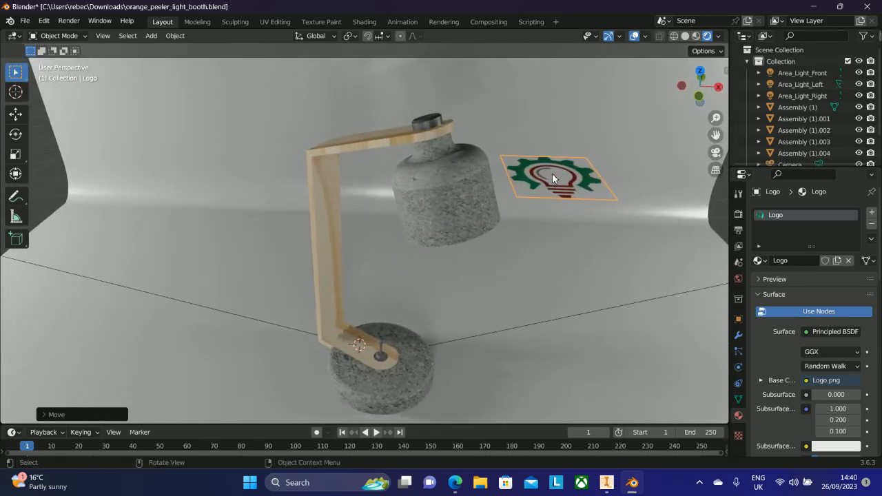
pyautogui.press('r')
pyautogui.press('y')
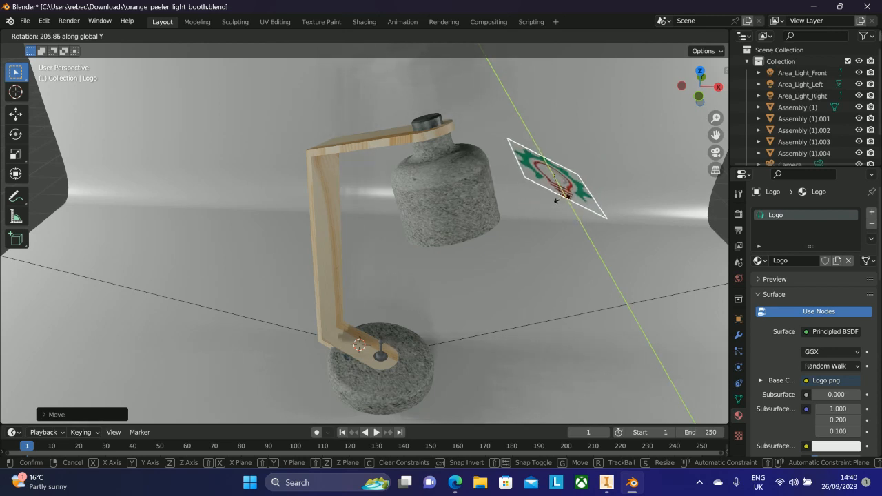
pyautogui.press('r')
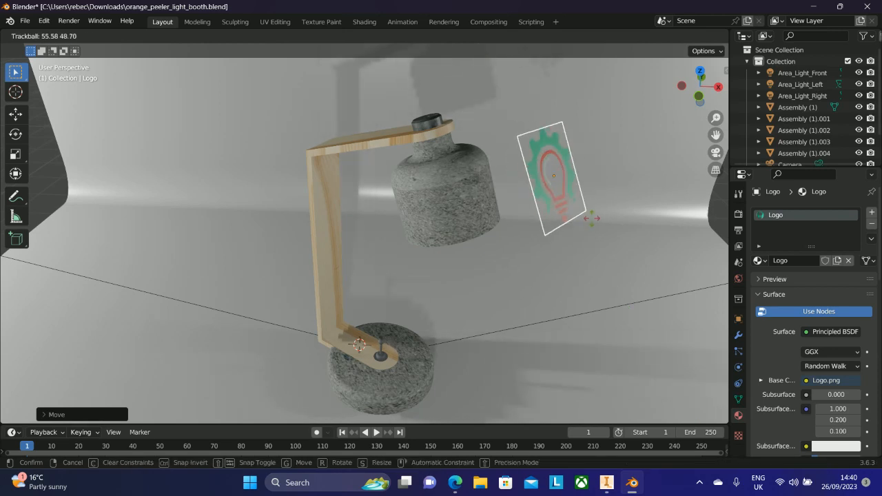
pyautogui.click(561, 184)
# - Adjust the upright logo plane along Z and Y and bring it closer to the lampshade
pyautogui.press('g')
pyautogui.press('z')
pyautogui.click(560, 198)
pyautogui.press('g')
pyautogui.press('y')
pyautogui.click(549, 192)
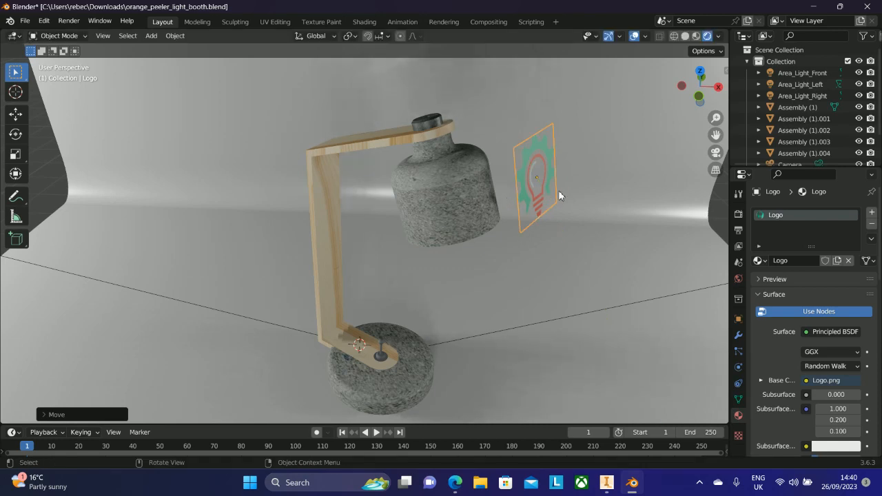
pyautogui.press('g')
pyautogui.click(521, 200)
# - Position the logo plane over the lampshade's outer face, close to its surface
pyautogui.moveTo(521, 200); pyautogui.dragTo(457, 215, button='middle')
pyautogui.press('g')
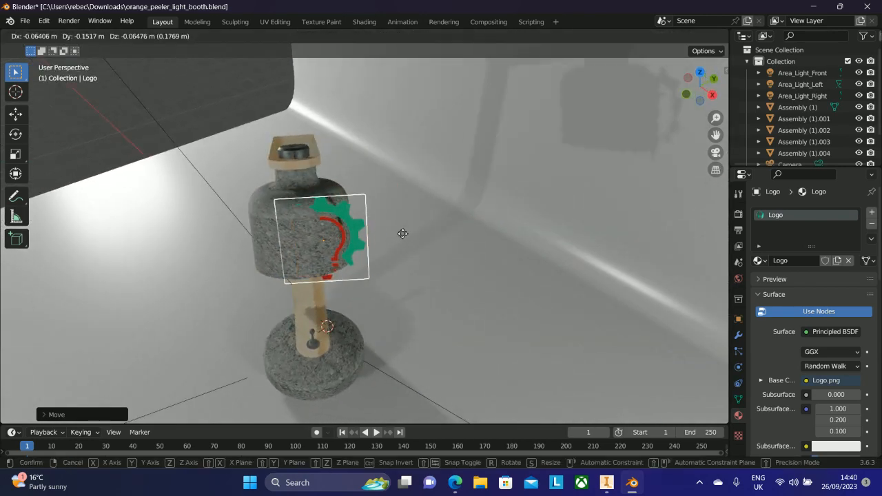
pyautogui.click(383, 230)
pyautogui.moveTo(371, 237); pyautogui.dragTo(475, 219, button='middle')
pyautogui.press('g')
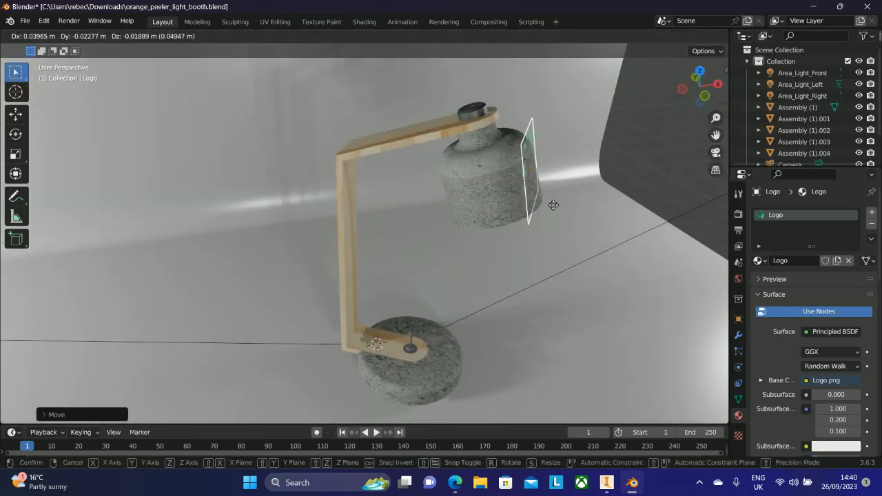
pyautogui.click(571, 197)
# - Scale the logo plane down to fit within the lampshade's face and center it there
pyautogui.moveTo(577, 195); pyautogui.dragTo(469, 189, button='middle')
pyautogui.press('s')
pyautogui.click(416, 212)
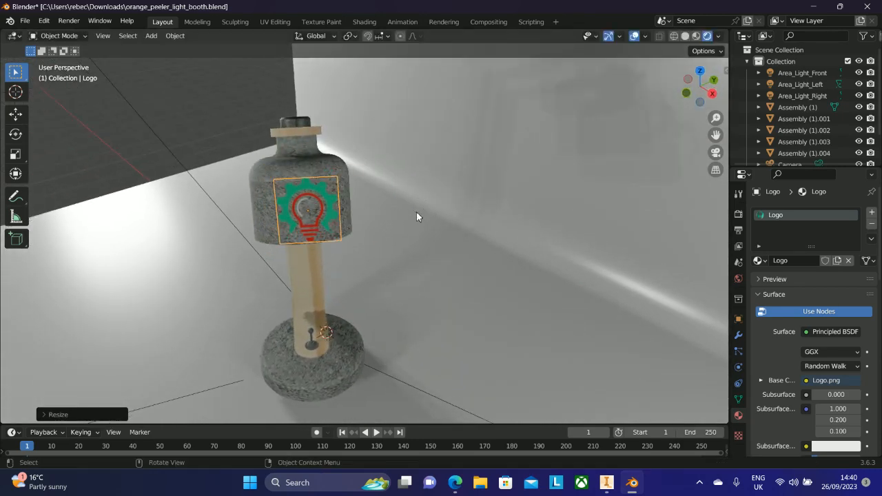
pyautogui.press('g')
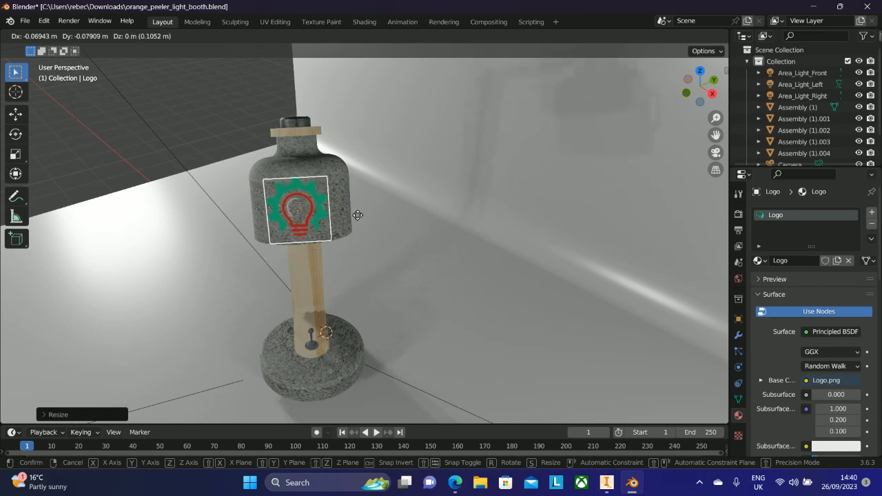
pyautogui.click(356, 214)
# - Add a Subdivision Surface modifier to the logo plane, set to Simple with viewport and render levels of 4
pyautogui.moveTo(392, 213); pyautogui.dragTo(543, 236, button='middle')
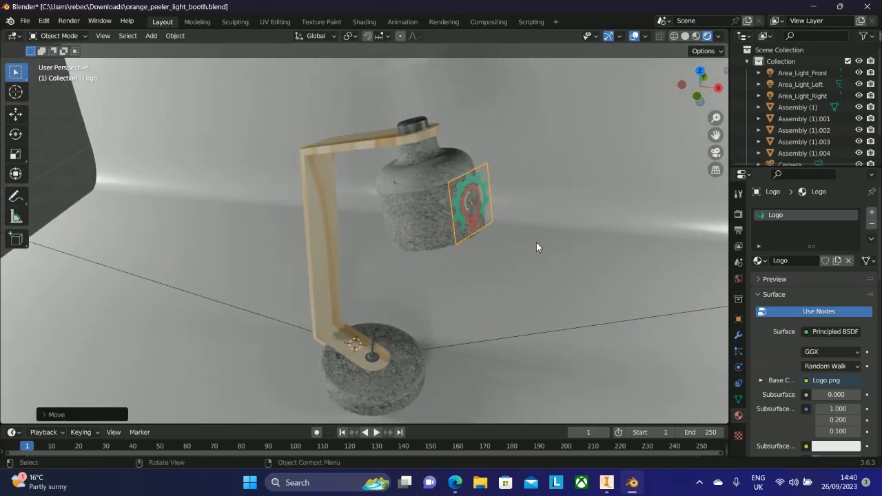
pyautogui.click(480, 239)
pyautogui.moveTo(489, 190); pyautogui.dragTo(463, 213, button='middle')
pyautogui.click(464, 215)
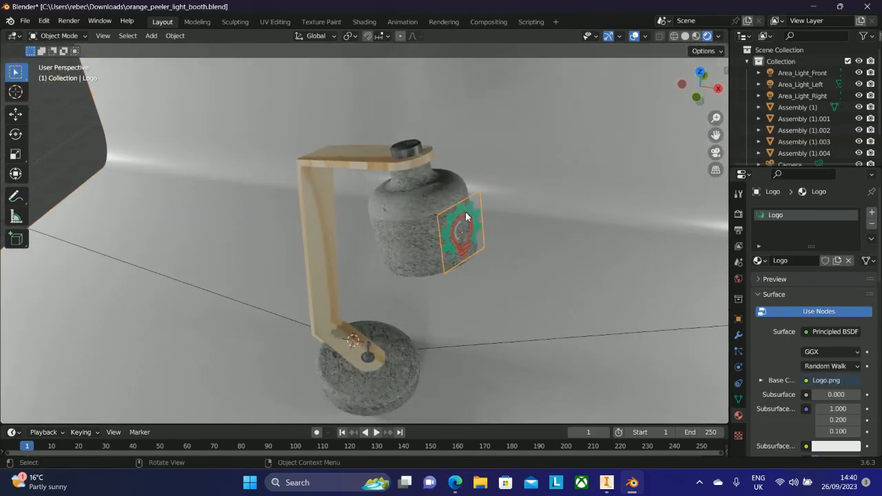
pyautogui.click(739, 335)
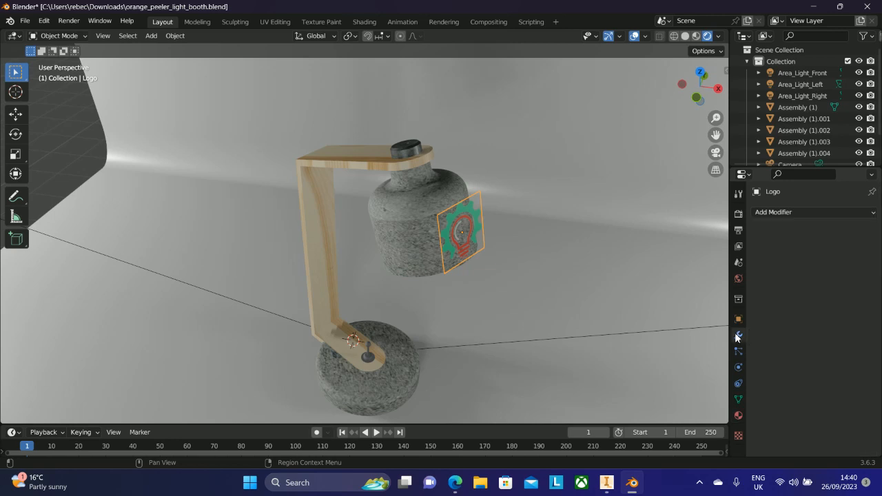
pyautogui.click(779, 211)
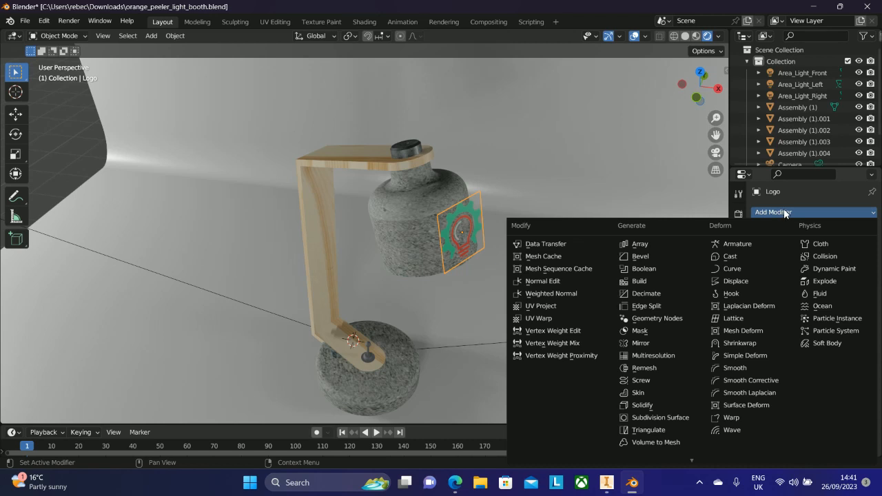
pyautogui.click(680, 419)
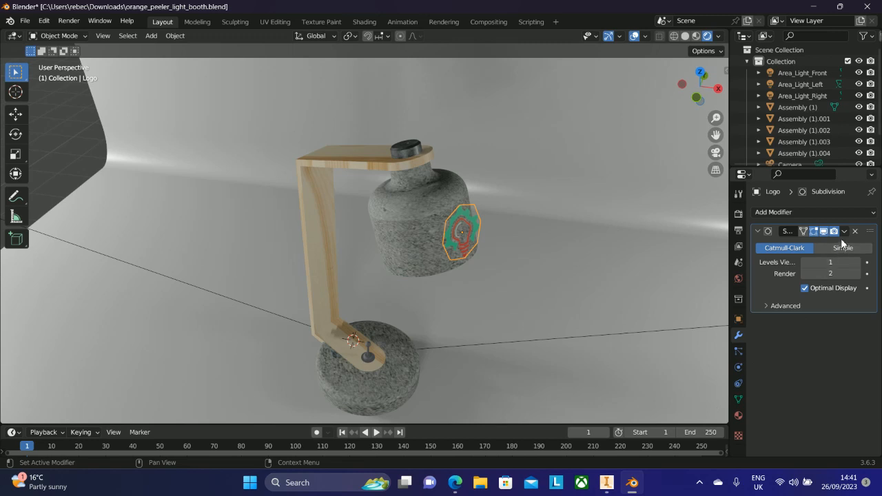
pyautogui.click(848, 249)
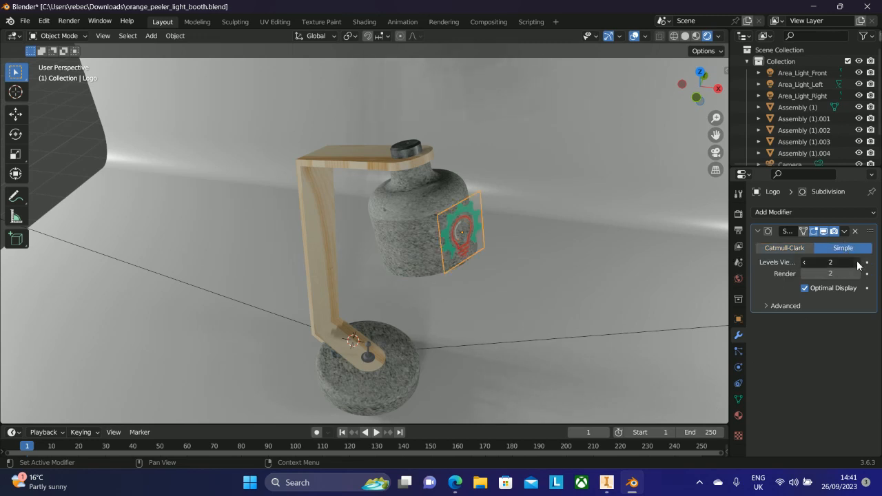
pyautogui.click(858, 262)
pyautogui.click(858, 262)
pyautogui.click(857, 262)
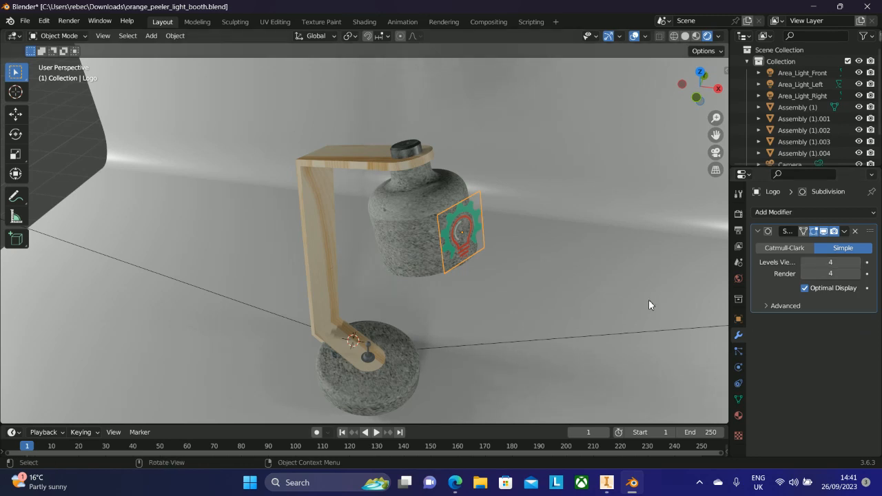
# - Add a Shrinkwrap modifier to the logo plane and pick the lampshade as its target object
pyautogui.click(807, 214)
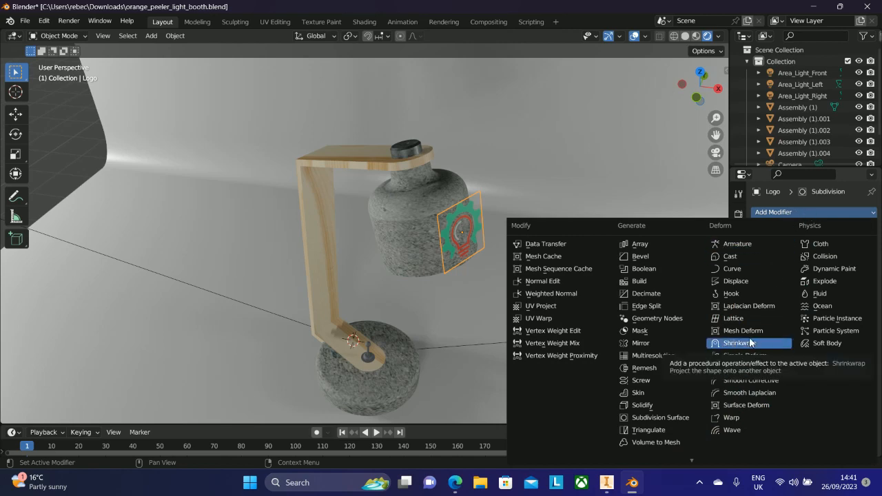
pyautogui.click(813, 213)
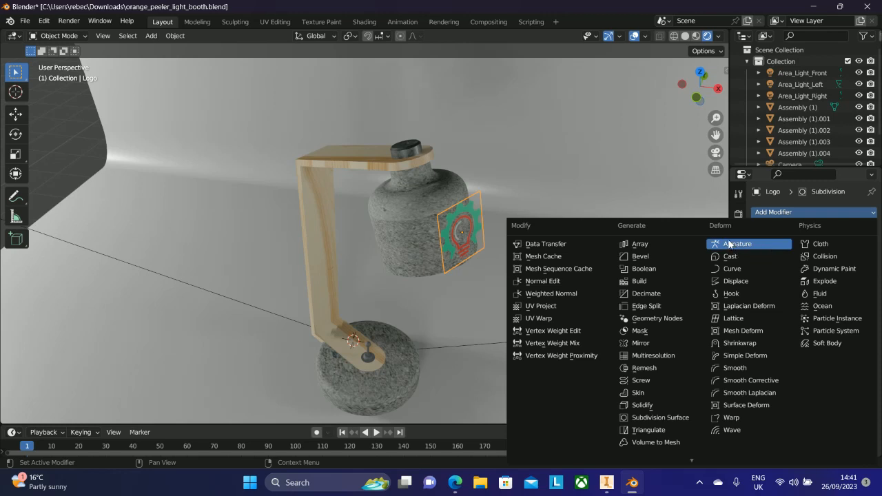
pyautogui.click(744, 342)
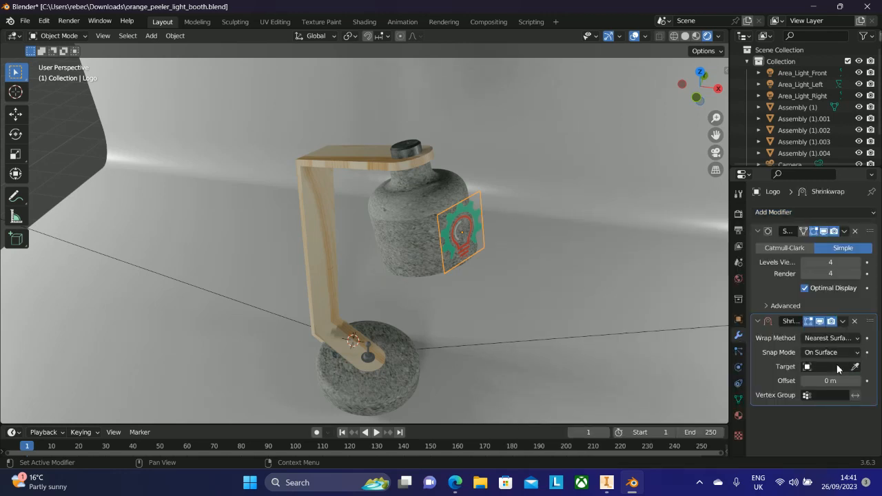
pyautogui.click(824, 366)
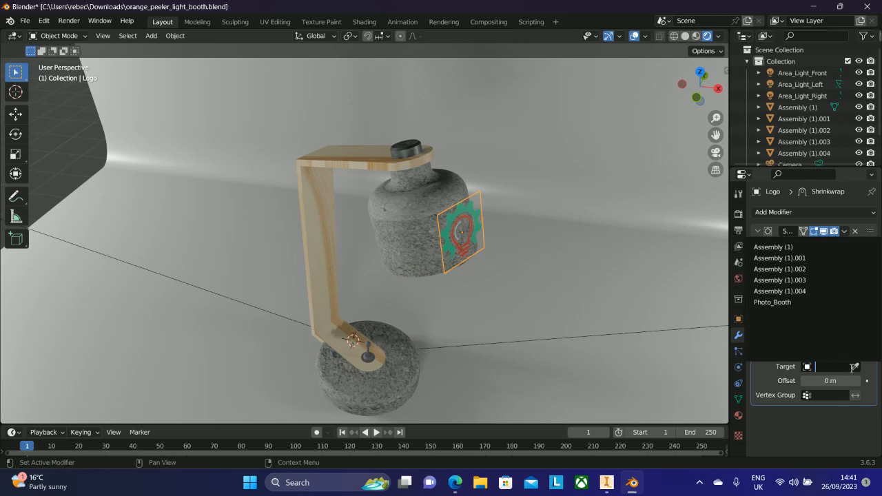
pyautogui.click(854, 367)
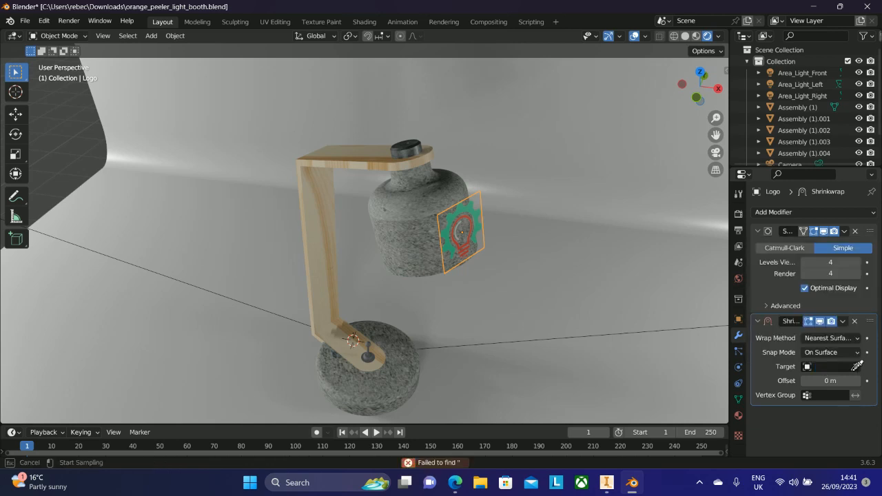
pyautogui.click(431, 238)
pyautogui.scroll(2, 443, 221)
pyautogui.moveTo(569, 264); pyautogui.dragTo(551, 264, button='middle')
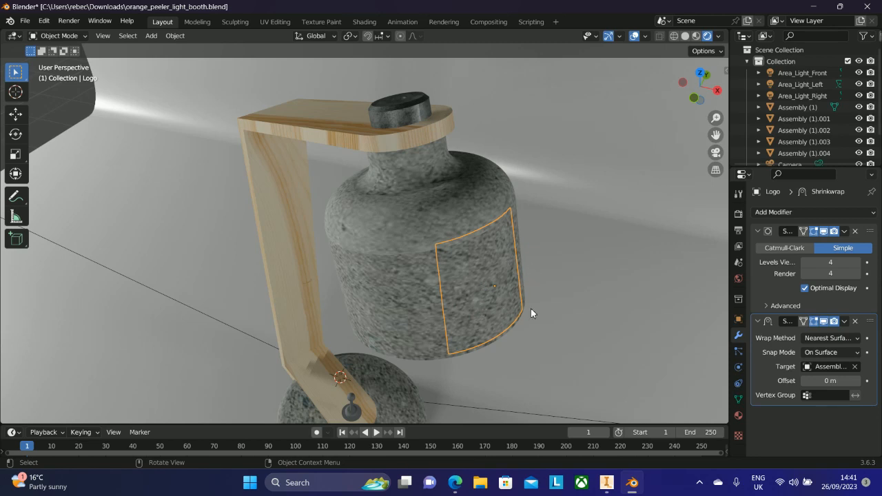
# - Try Shrinkwrap offsets of 0.02 m, 0.5 m and 0.005 m for the logo plane
pyautogui.click(858, 381)
pyautogui.click(858, 381)
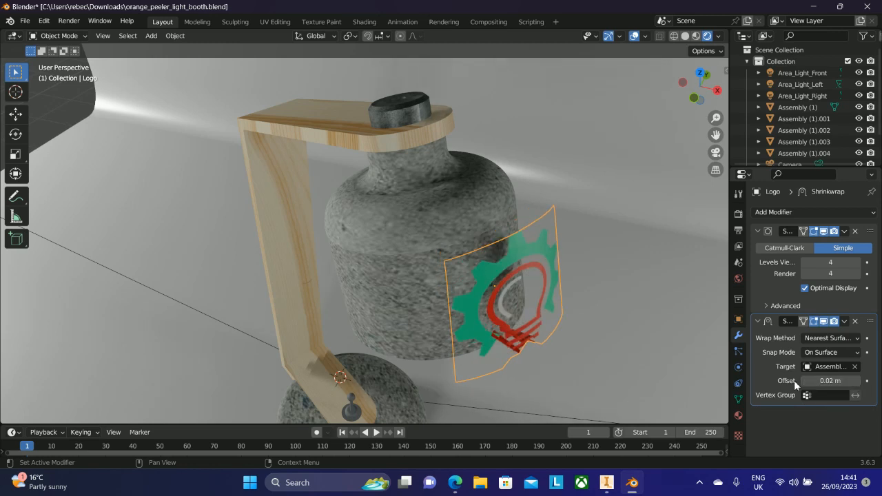
pyautogui.click(804, 381)
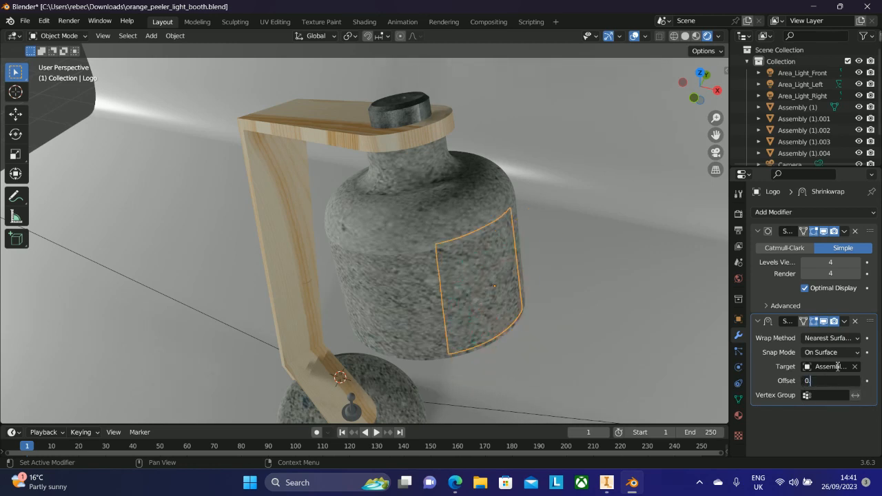
pyautogui.press('BackSpace')
pyautogui.press('Return')
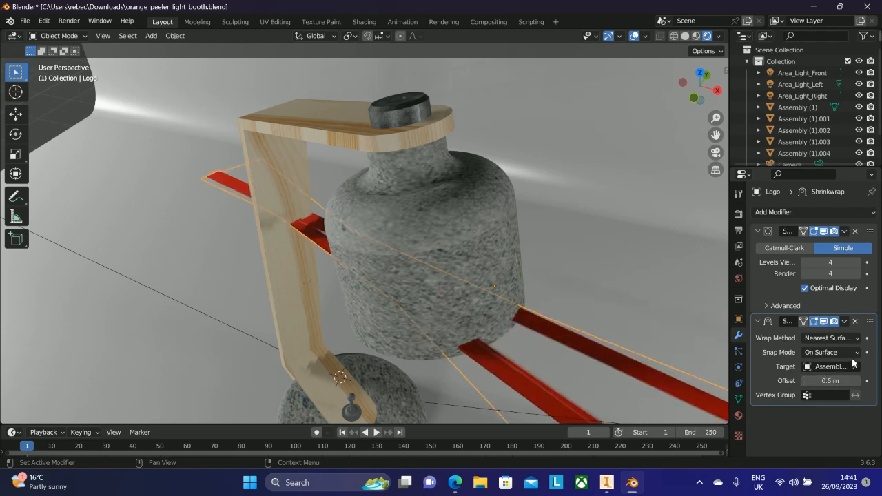
pyautogui.press('BackSpace')
pyautogui.click(856, 381)
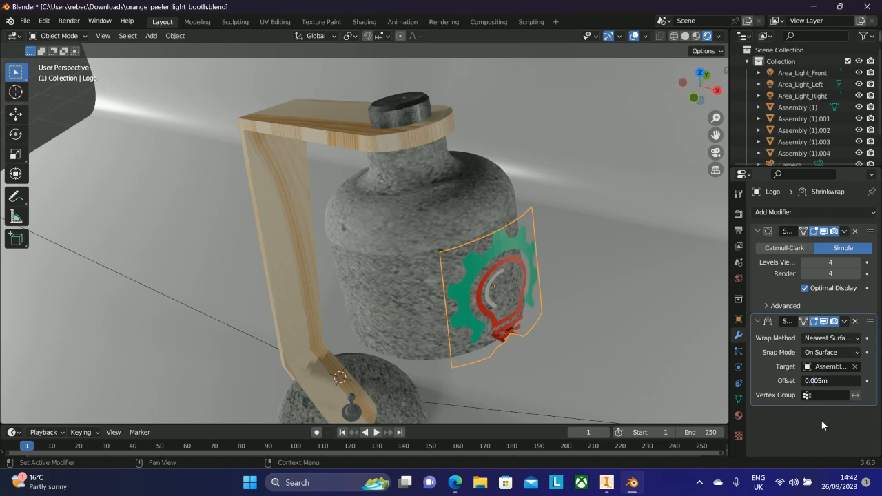
pyautogui.press('Return')
# - Set the Shrinkwrap offset to 0.0005 m so the logo sits just above the lampshade's surface
pyautogui.moveTo(544, 360); pyautogui.dragTo(634, 274, button='middle')
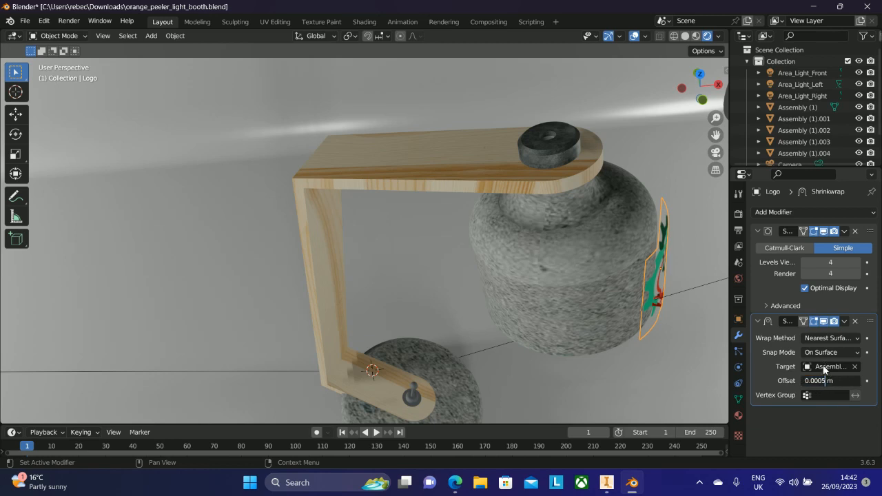
pyautogui.press('Return')
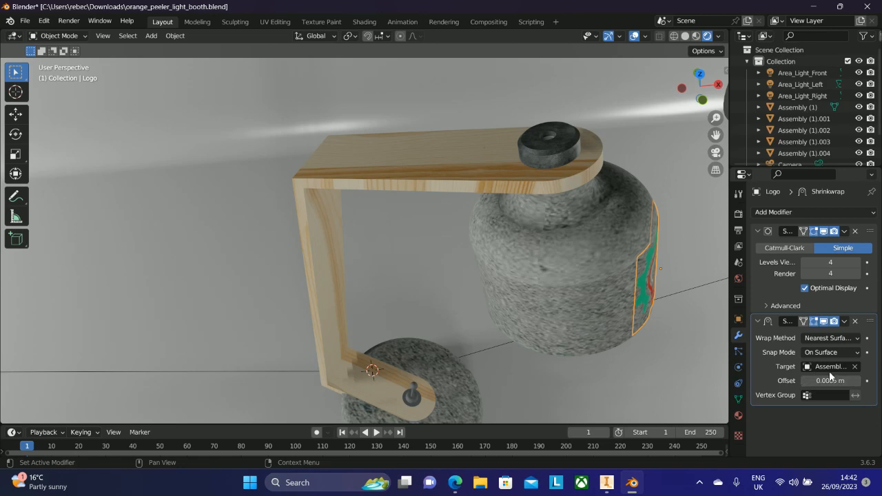
pyautogui.moveTo(689, 331); pyautogui.dragTo(656, 356, button='middle')
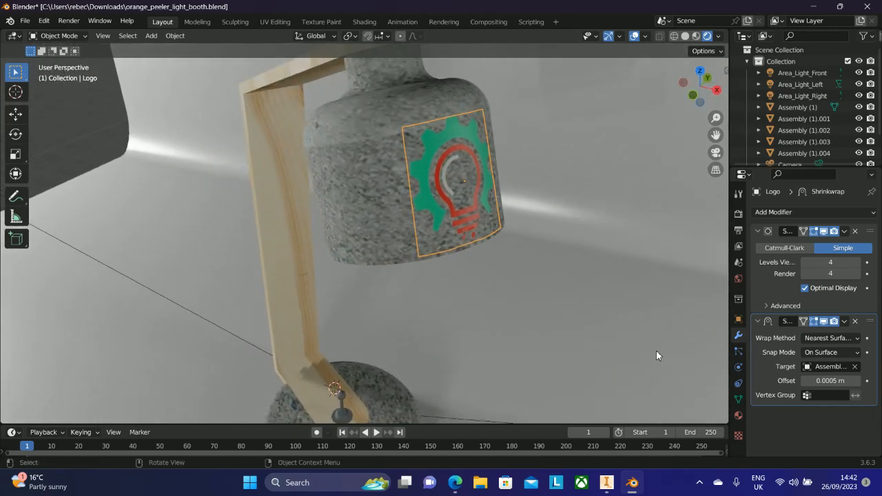
# - Move the wrapped logo plane across the lampshade by about 0.021 m along X and -0.016 m along Z
pyautogui.click(596, 328)
pyautogui.click(473, 180)
pyautogui.press('g')
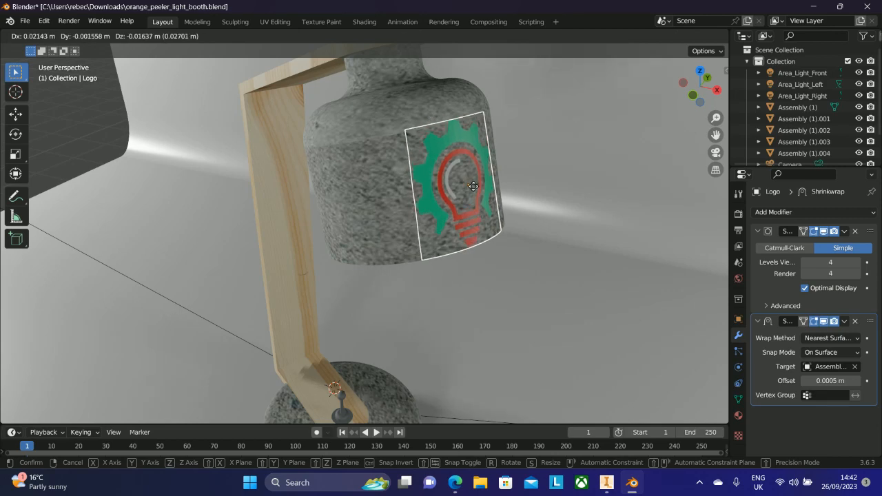
pyautogui.click(473, 186)
# - Scale the wrapped logo plane down slightly on the lampshade and deselect it
pyautogui.moveTo(474, 185); pyautogui.dragTo(460, 208, button='middle')
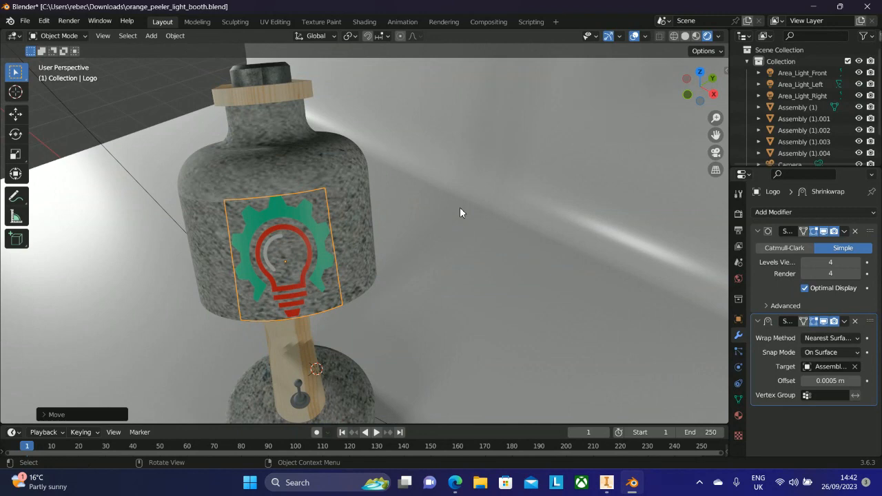
pyautogui.press('s')
pyautogui.click(447, 212)
pyautogui.moveTo(447, 212); pyautogui.dragTo(615, 186, button='middle')
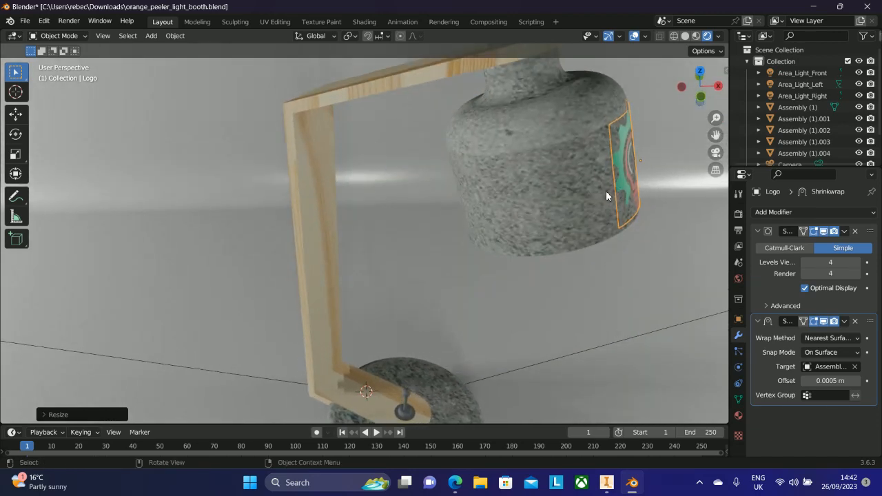
pyautogui.moveTo(623, 216); pyautogui.dragTo(563, 276, button='middle')
pyautogui.click(627, 256)
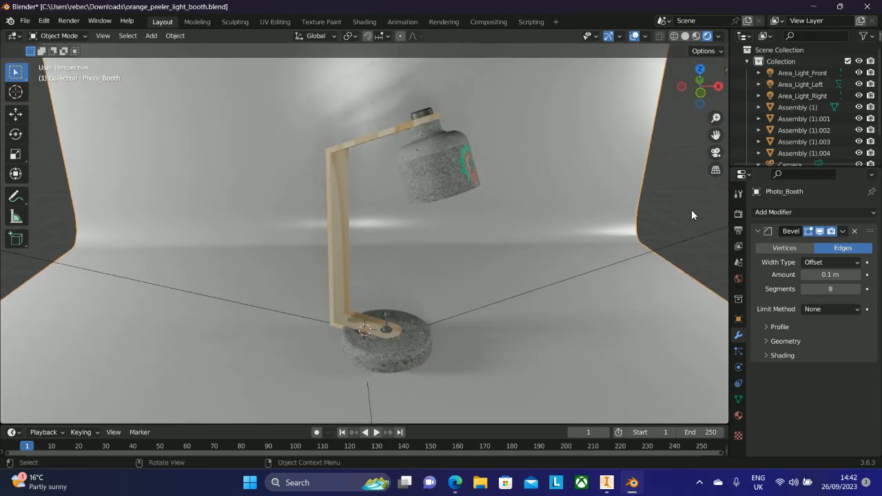